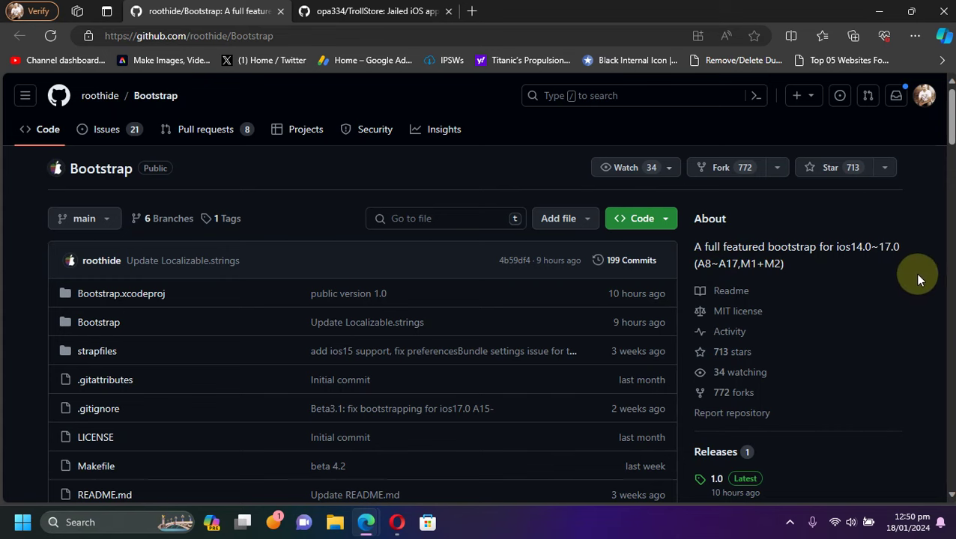
Highlight the supported iOS version range in the roothide Bootstrap README.
{"action": "scroll", "coordinate": [335, 253], "scroll_direction": "down", "scroll_amount": 8}
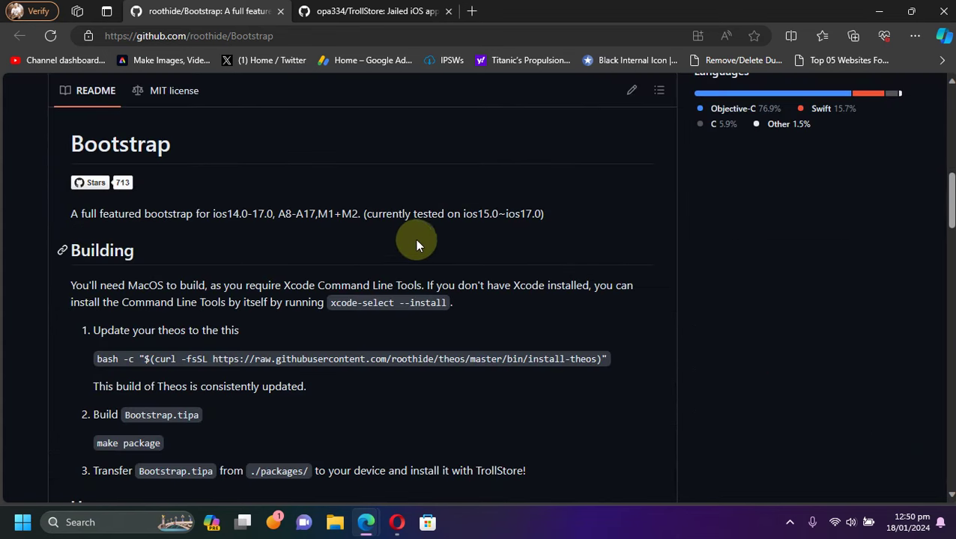
{"action": "left_click_drag", "start_coordinate": [478, 214], "coordinate": [533, 216]}
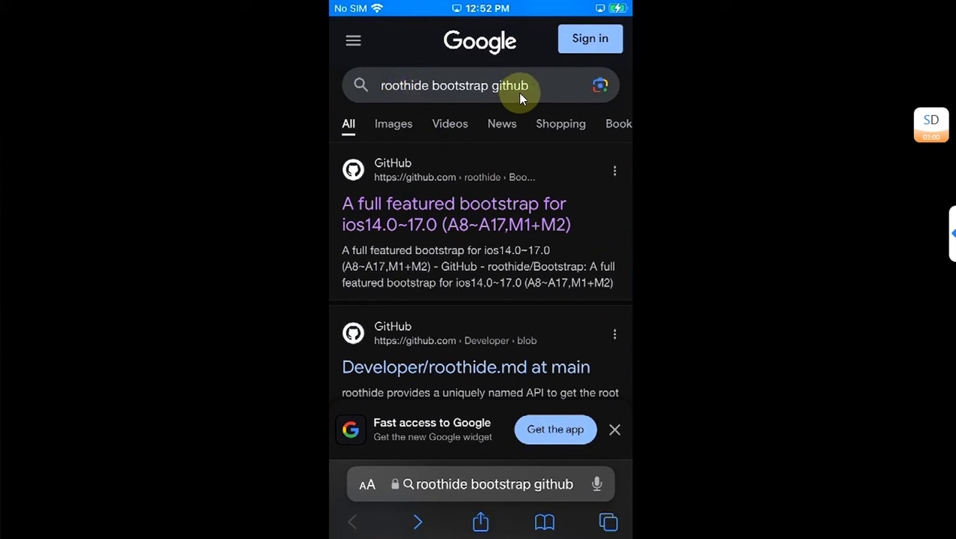
Download Bootstrap.tipa (54.5 MB) from the roothide Bootstrap 1.0 release assets on GitHub.
{"action": "left_click", "coordinate": [463, 213]}
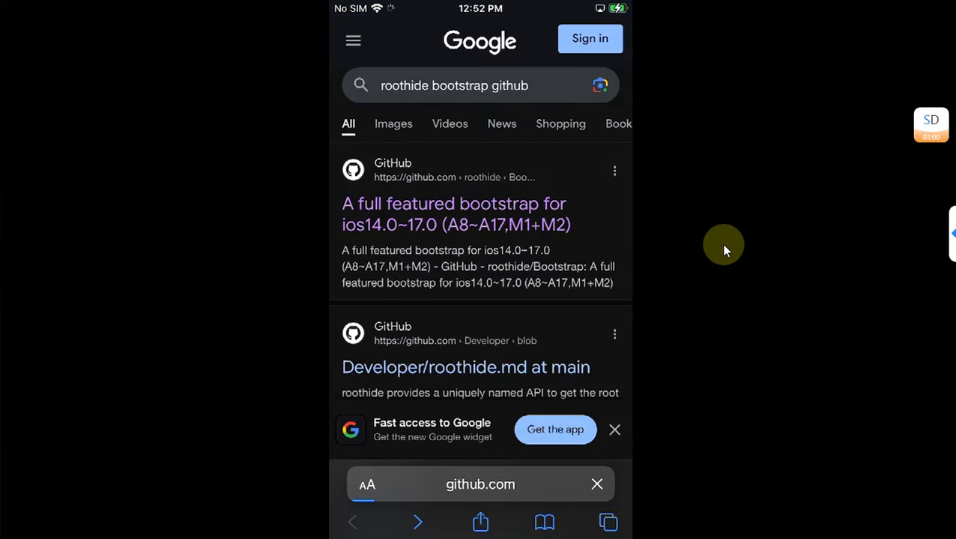
{"action": "scroll", "coordinate": [480, 284], "scroll_direction": "down", "scroll_amount": 20}
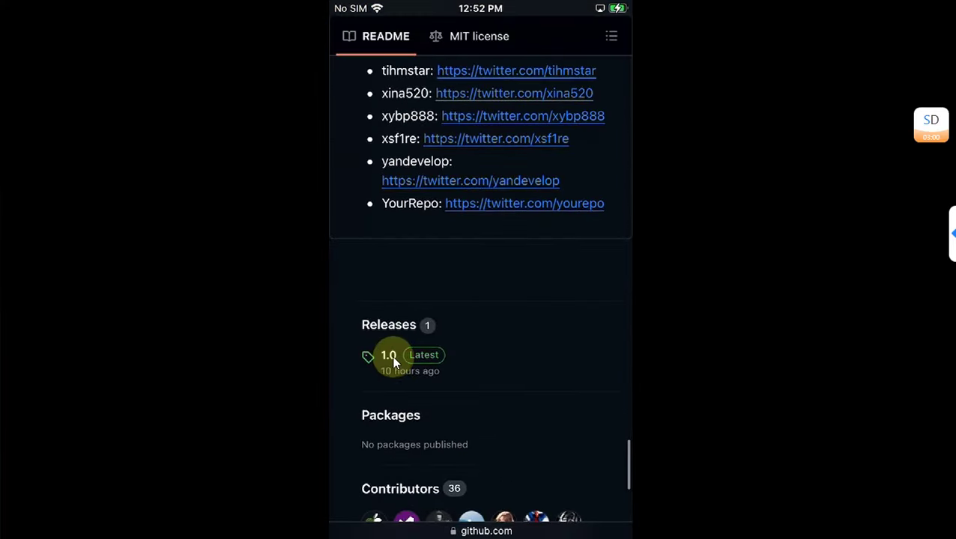
{"action": "left_click", "coordinate": [390, 356]}
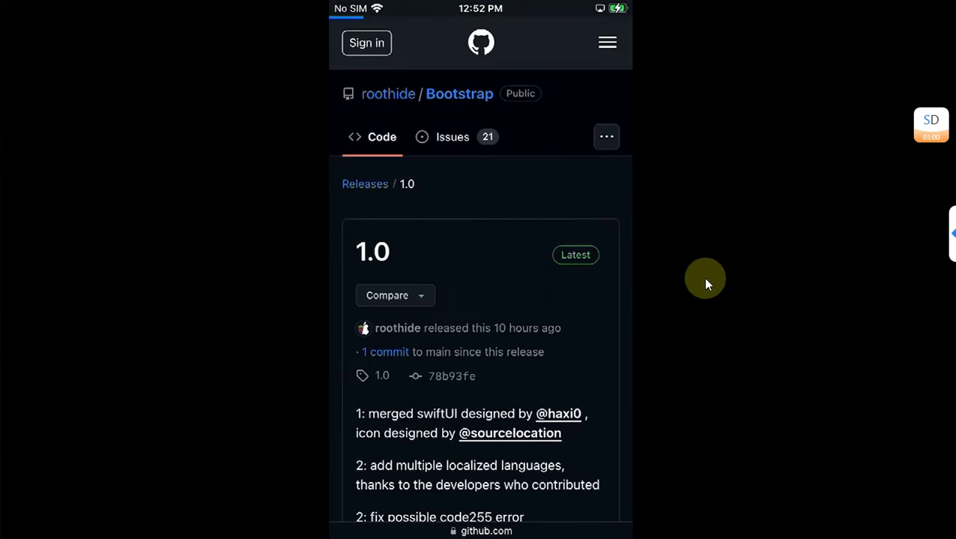
{"action": "scroll", "coordinate": [690, 278], "scroll_direction": "down", "scroll_amount": 6}
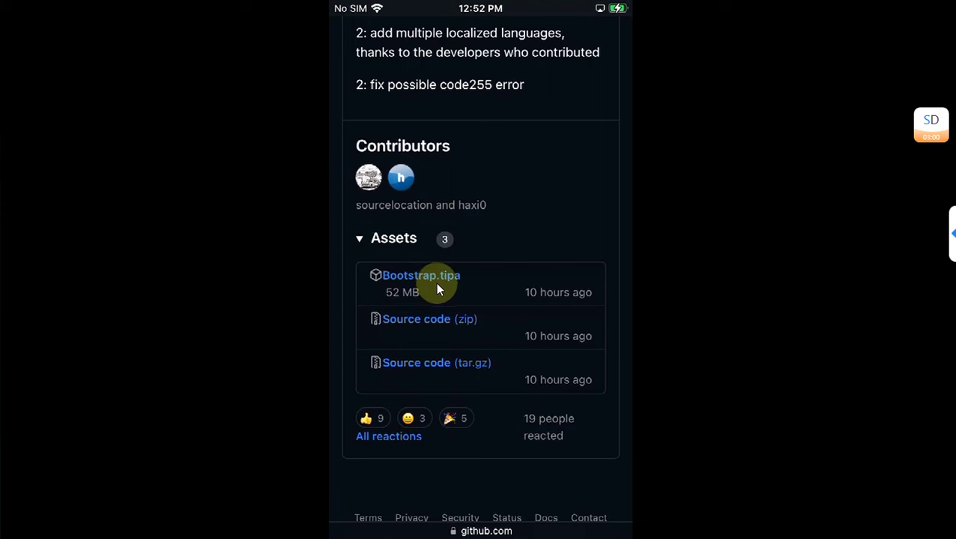
{"action": "left_click", "coordinate": [429, 286]}
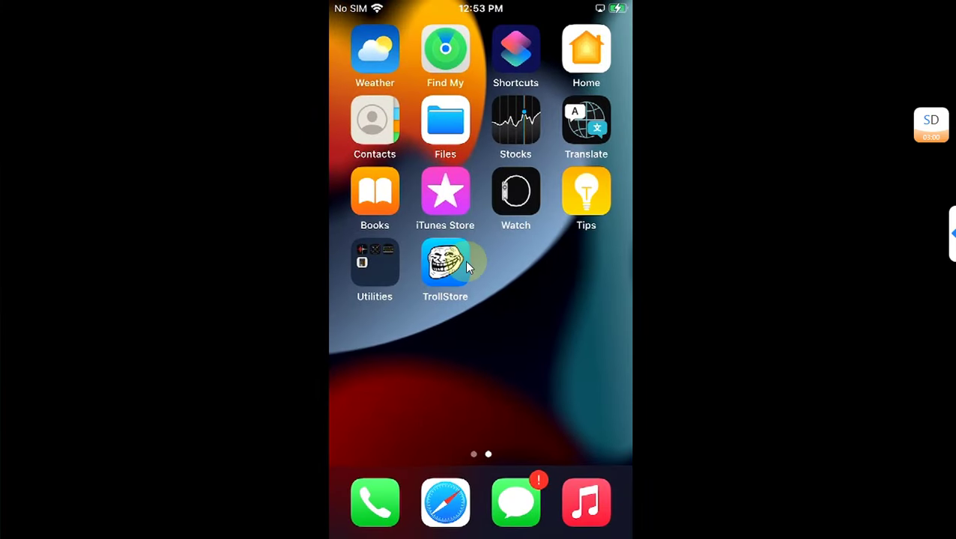
Install Bootstrap.tipa from Downloads as an IPA file through TrollStore.
{"action": "left_click", "coordinate": [464, 262]}
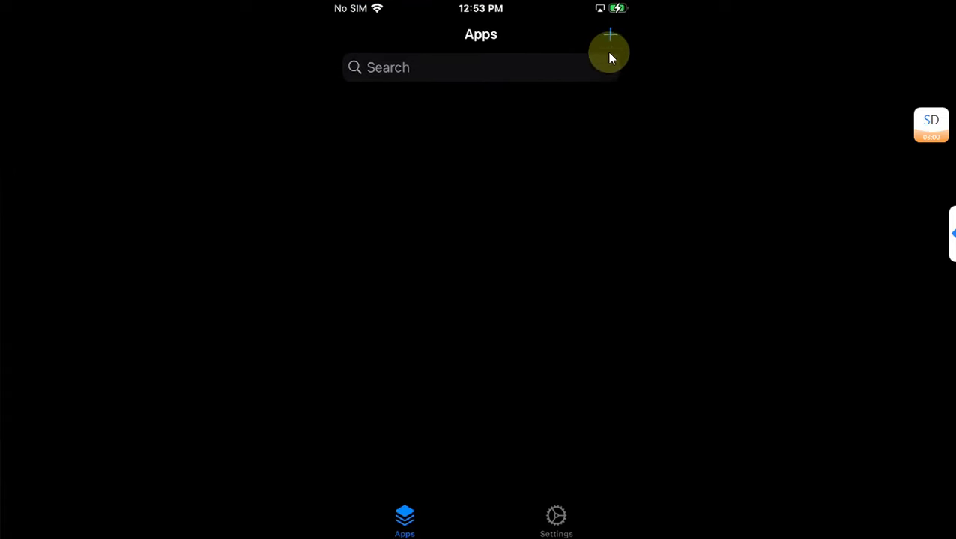
{"action": "left_click", "coordinate": [612, 36]}
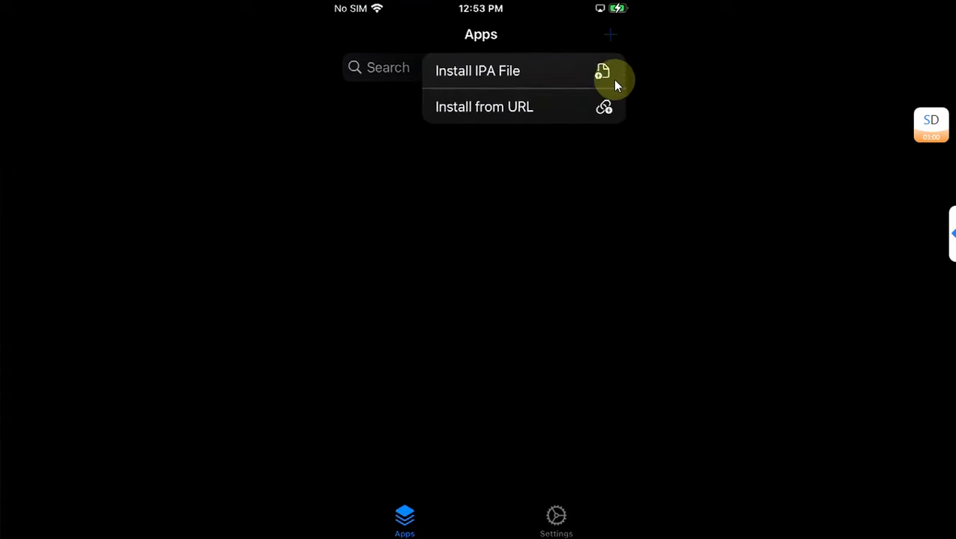
{"action": "left_click", "coordinate": [472, 79]}
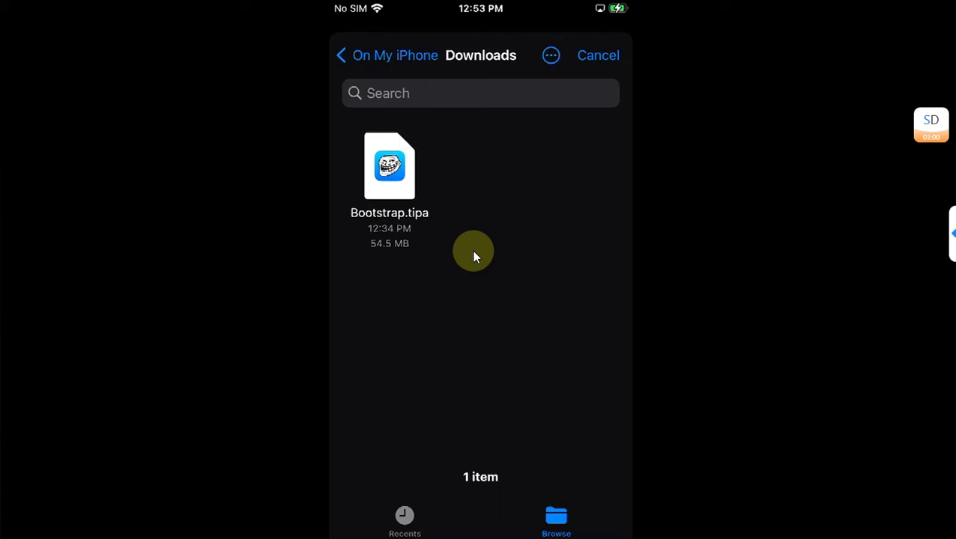
{"action": "left_click", "coordinate": [541, 382]}
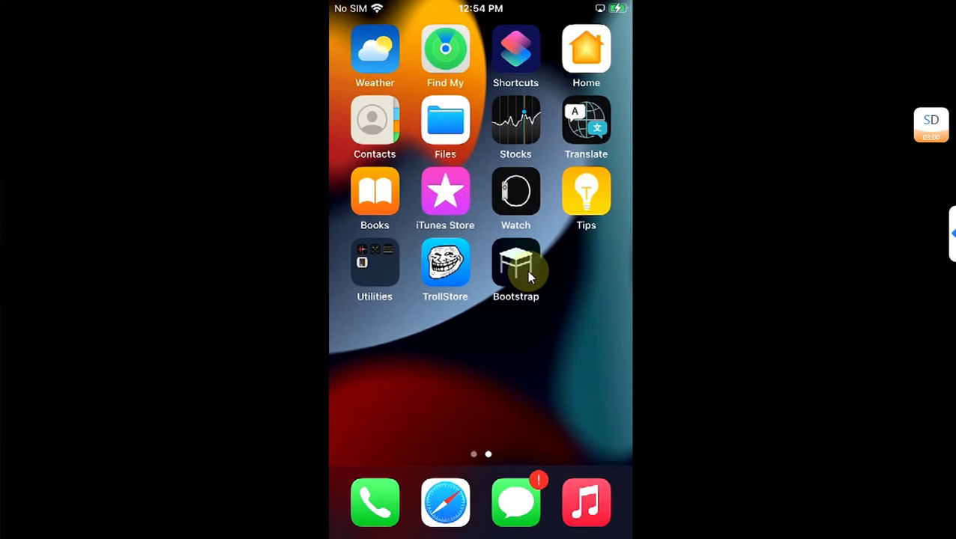
Launch Bootstrap and start the bootstrap installation until the Set Password prompt.
{"action": "left_click", "coordinate": [527, 270]}
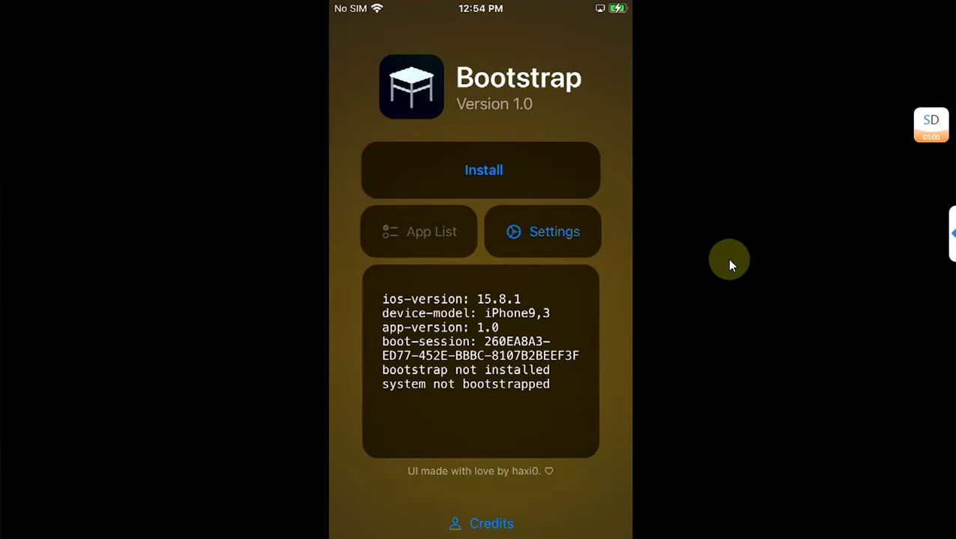
{"action": "left_click", "coordinate": [484, 178]}
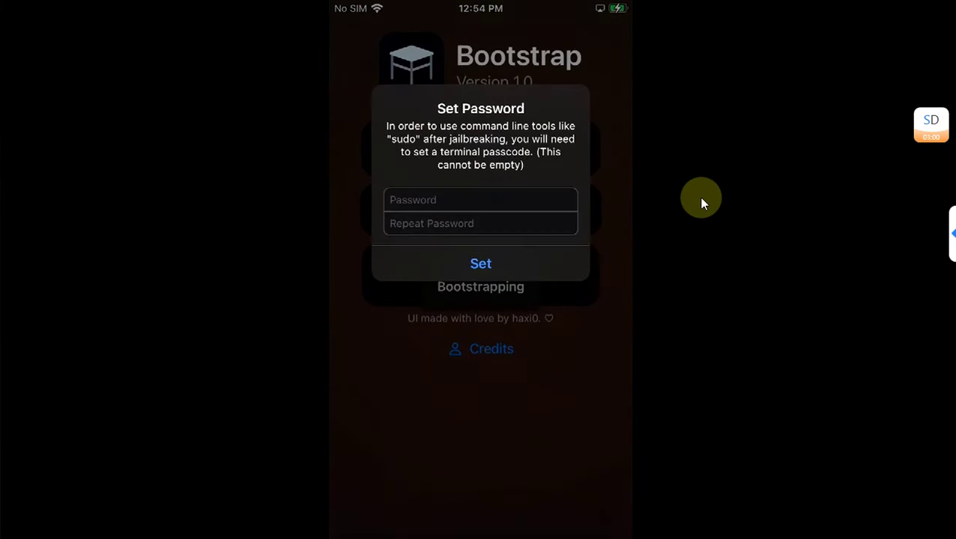
Enter the terminal passcode in both Set Password fields and confirm it.
{"action": "left_click", "coordinate": [461, 180]}
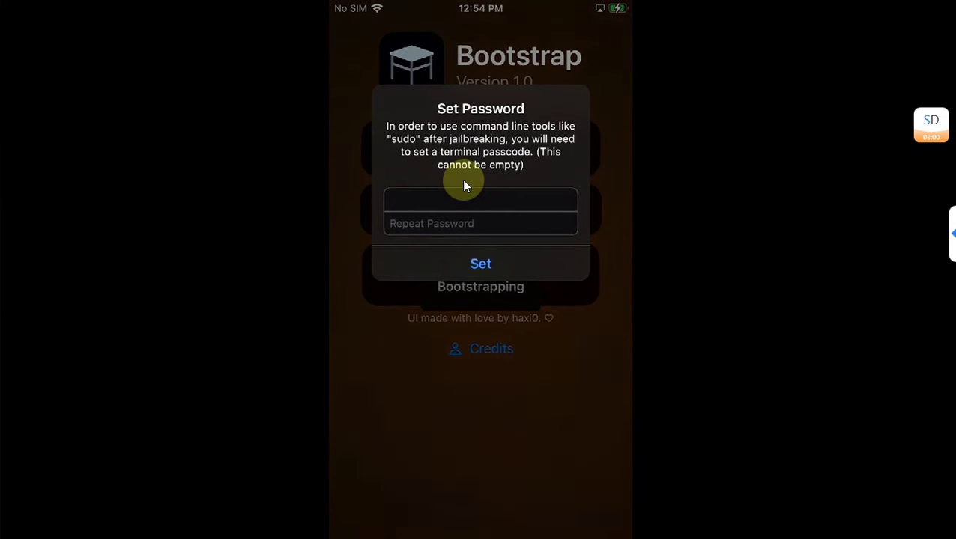
{"action": "key", "text": "Tab"}
{"action": "key", "text": "Return"}
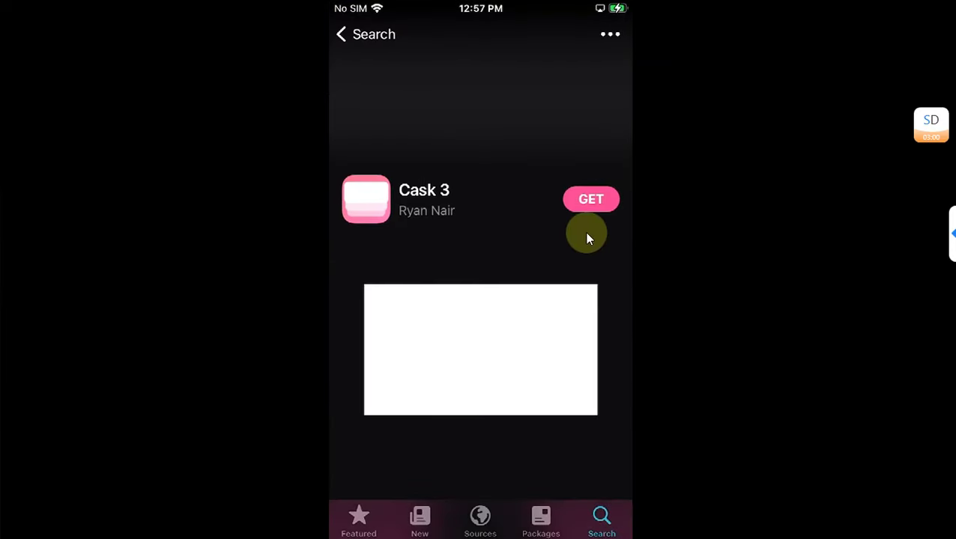
Queue RootHide Patcher from Cask 3's prompt and confirm installing all 19 packages.
{"action": "left_click", "coordinate": [587, 233]}
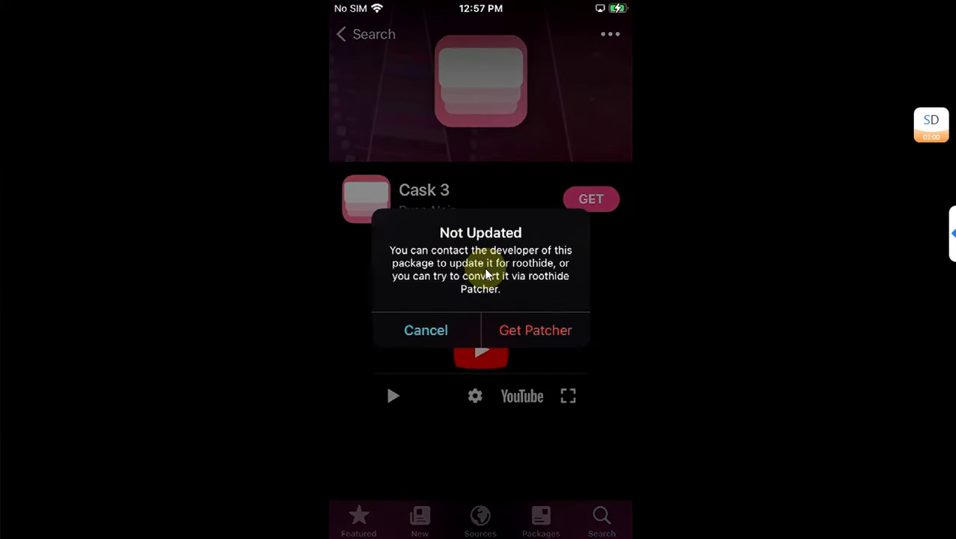
{"action": "left_click", "coordinate": [533, 333]}
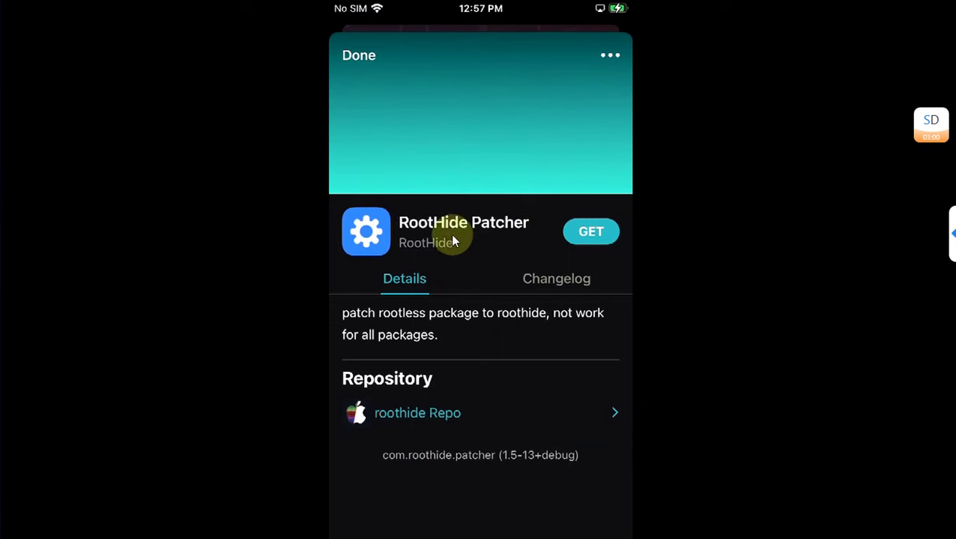
{"action": "left_click", "coordinate": [622, 250]}
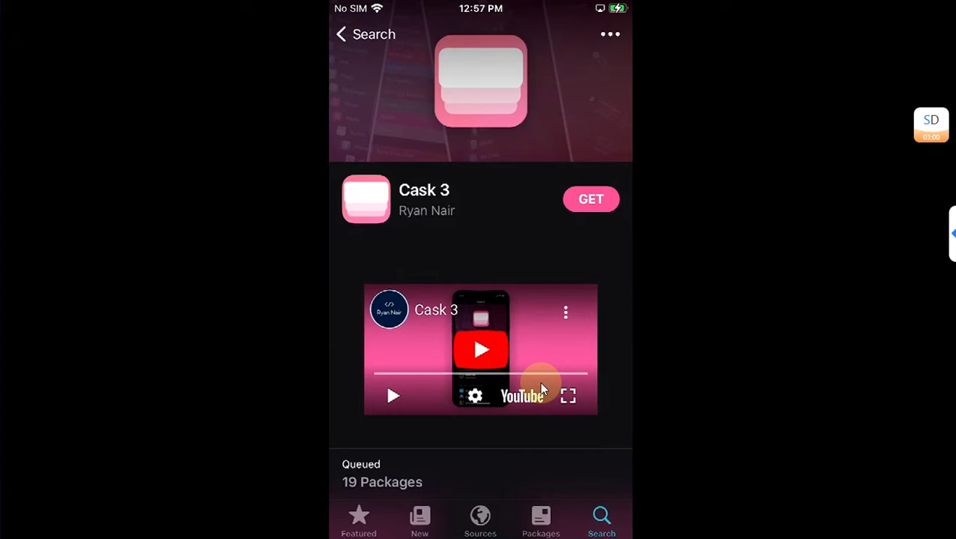
{"action": "left_click", "coordinate": [472, 472]}
{"action": "left_click_drag", "start_coordinate": [473, 433], "coordinate": [392, 186]}
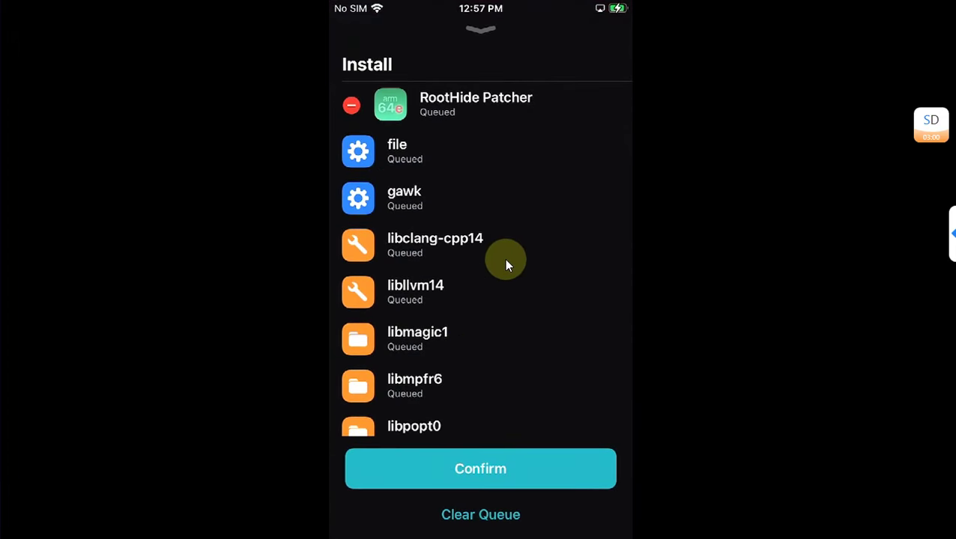
{"action": "scroll", "coordinate": [506, 262], "scroll_direction": "down", "scroll_amount": 3}
{"action": "scroll", "coordinate": [505, 259], "scroll_direction": "up", "scroll_amount": 5}
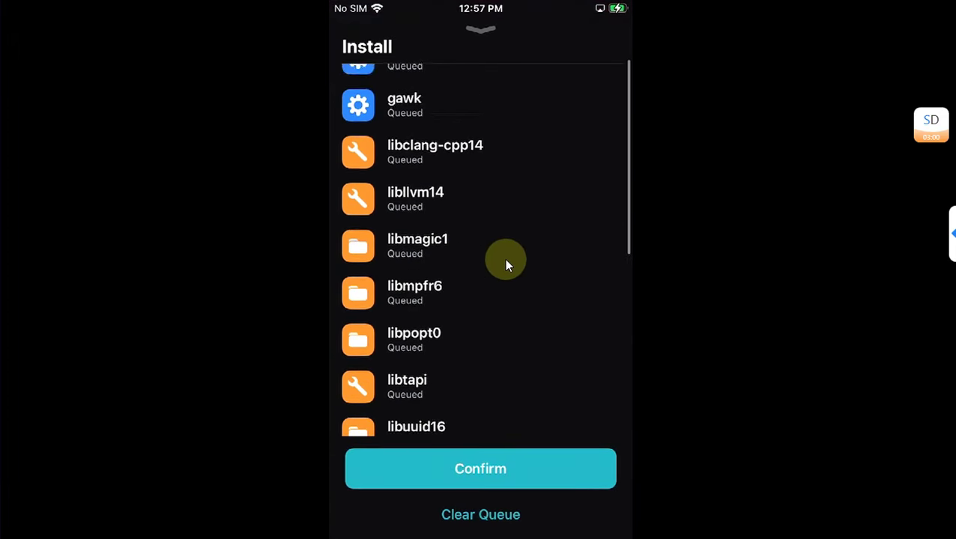
{"action": "left_click", "coordinate": [506, 446]}
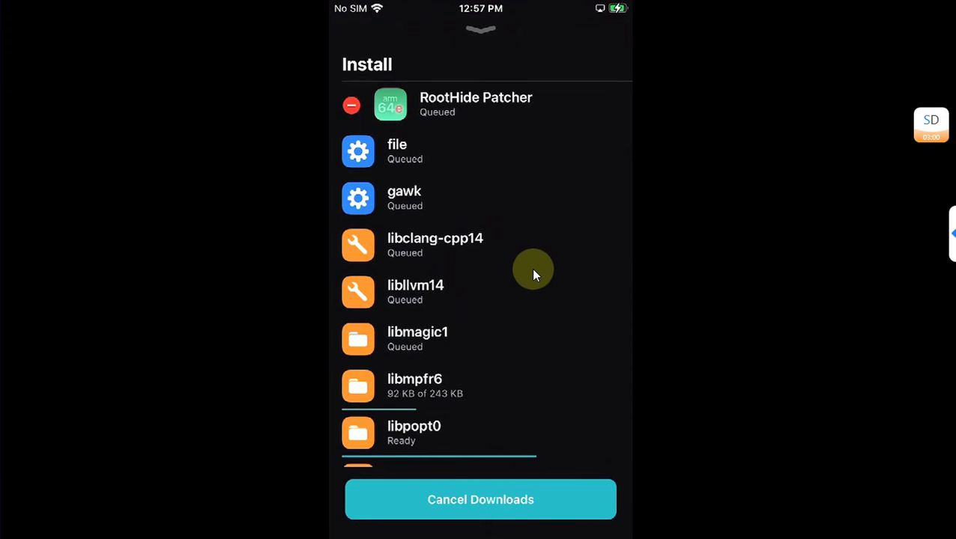
Get Cask 3 again and choose to convert it with roothide Patcher.
{"action": "mouse_move", "coordinate": [543, 11]}
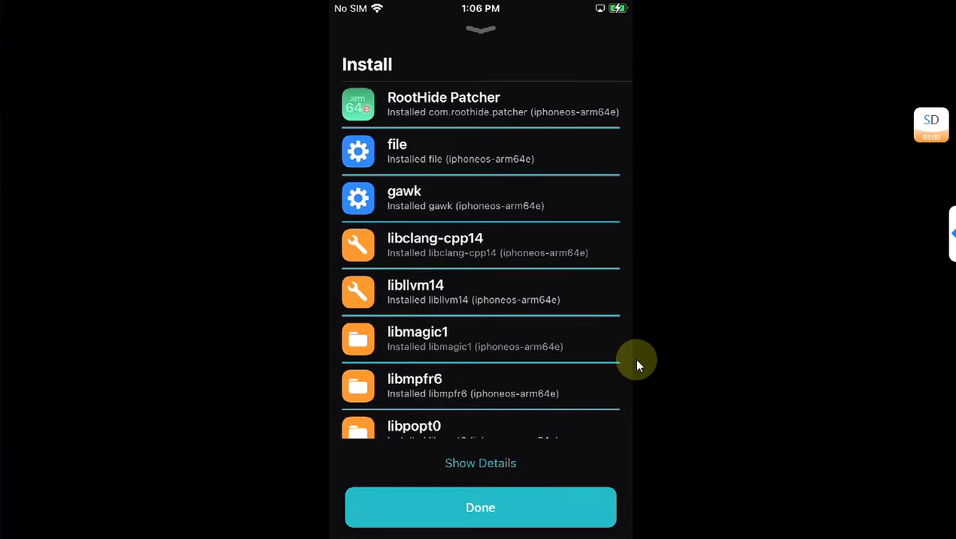
{"action": "left_click", "coordinate": [610, 225]}
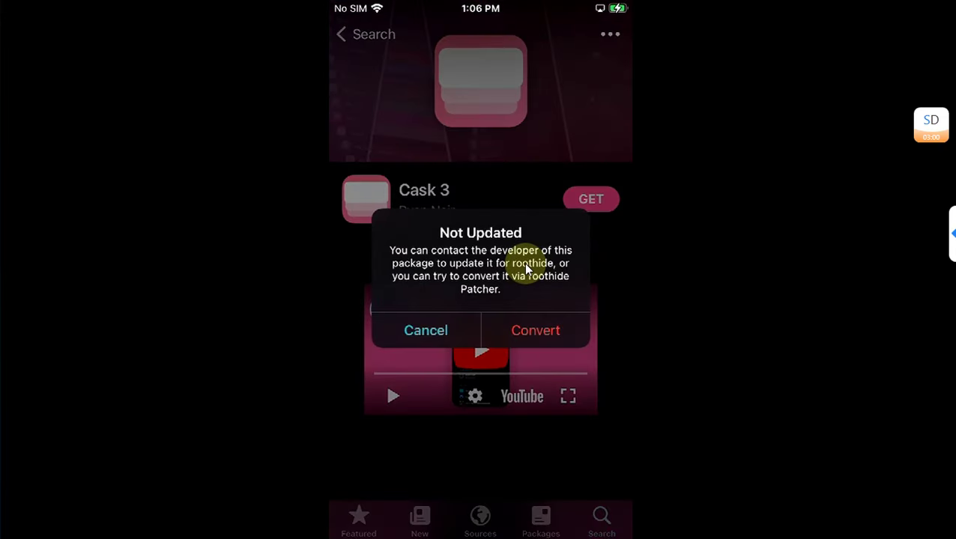
{"action": "left_click", "coordinate": [529, 336]}
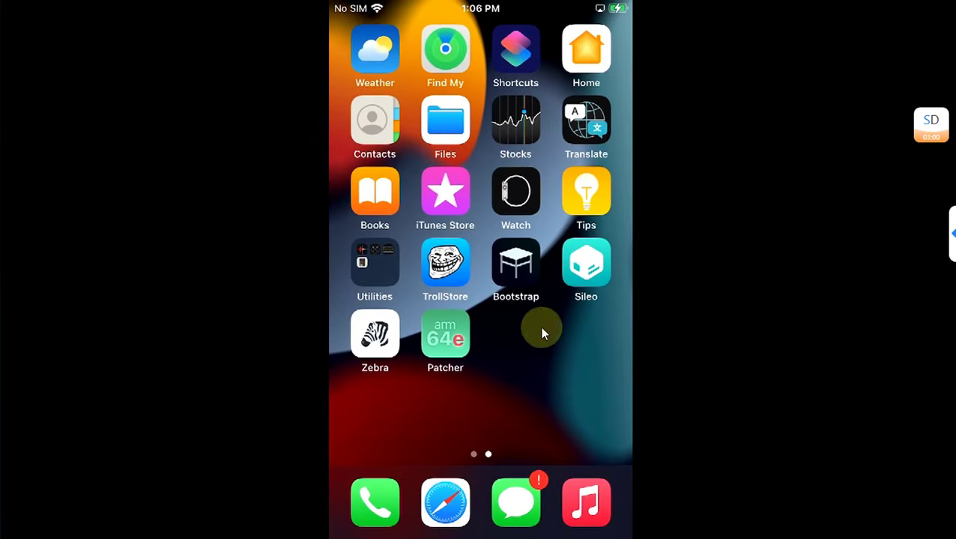
{"action": "left_click", "coordinate": [584, 314]}
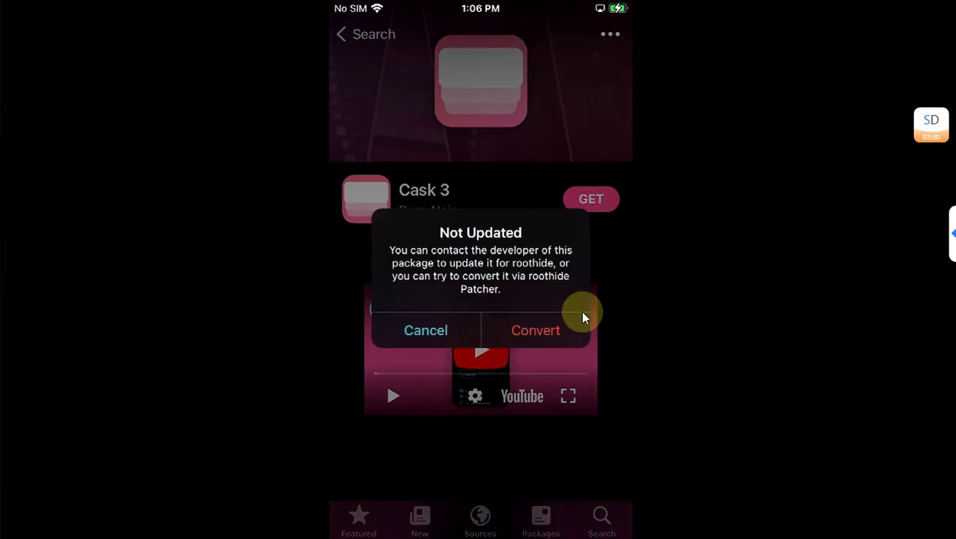
Convert the Cask 3 .deb to iphoneos-arm64e in roothide Patcher and open the result in Sileo.
{"action": "left_click", "coordinate": [519, 339]}
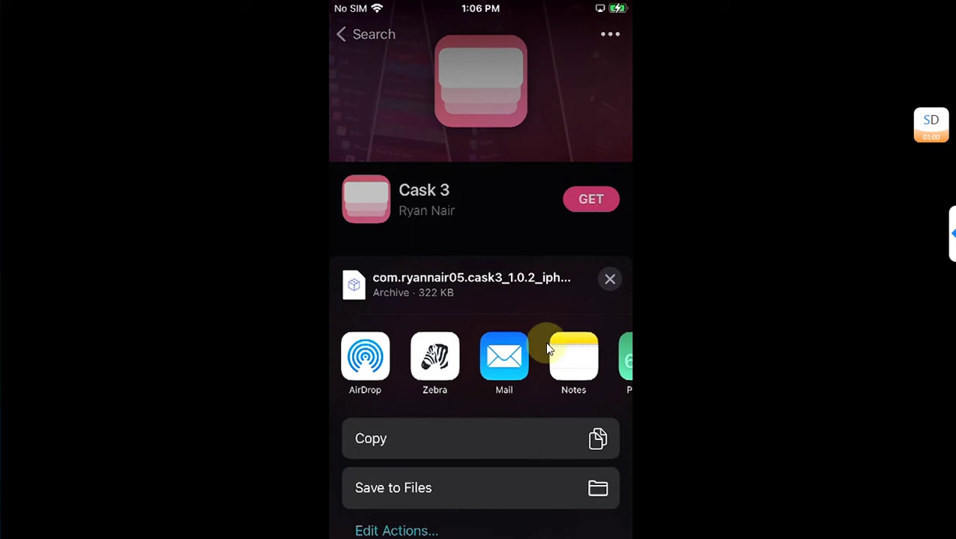
{"action": "scroll", "coordinate": [551, 343], "scroll_direction": "right", "scroll_amount": 3}
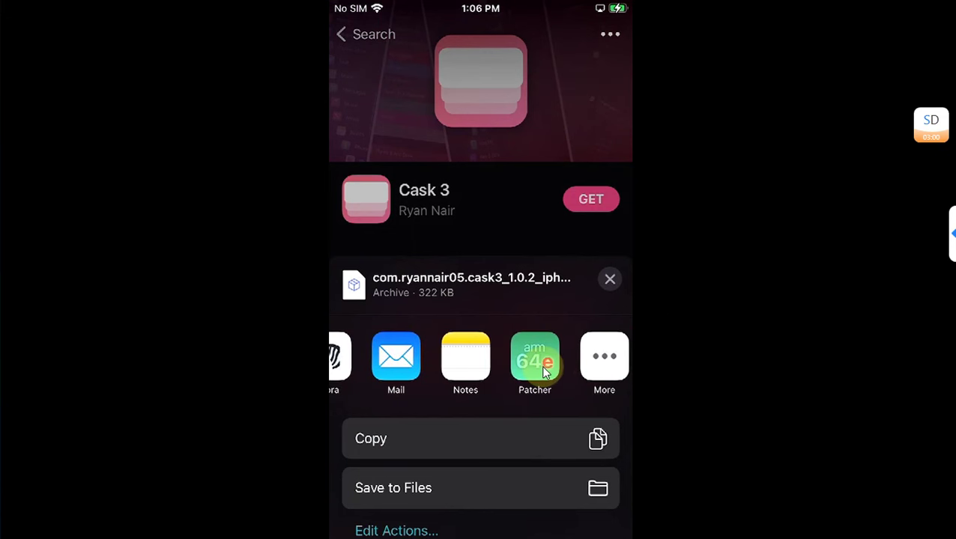
{"action": "left_click", "coordinate": [544, 367]}
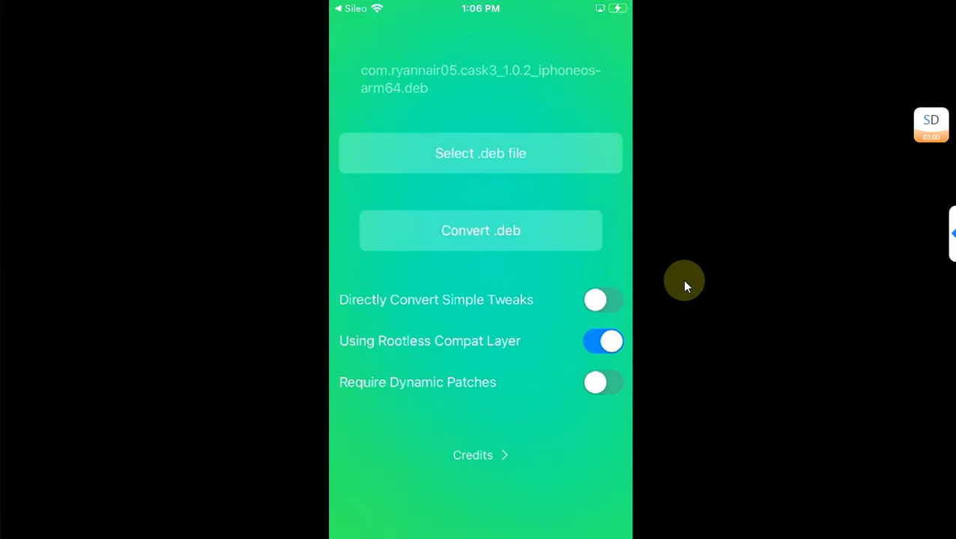
{"action": "left_click", "coordinate": [459, 234]}
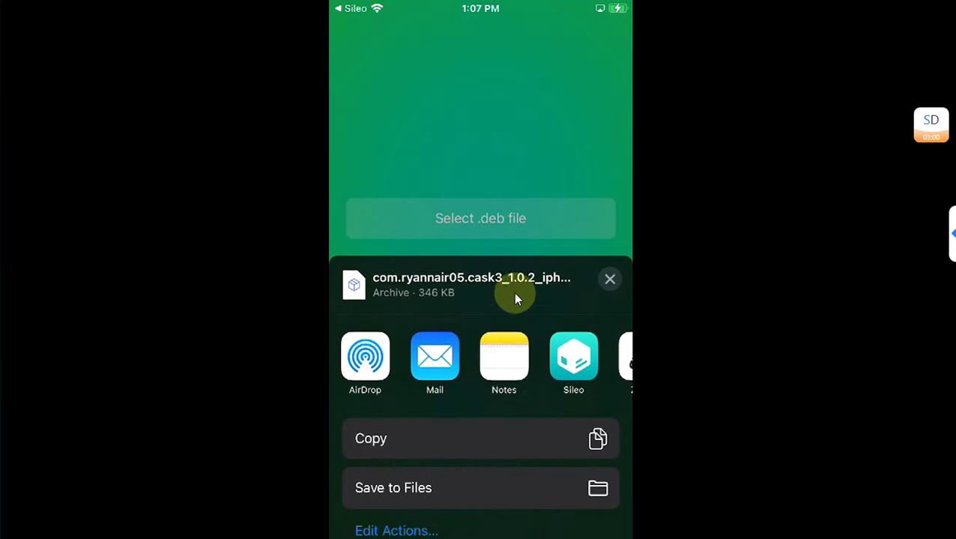
{"action": "left_click", "coordinate": [567, 374]}
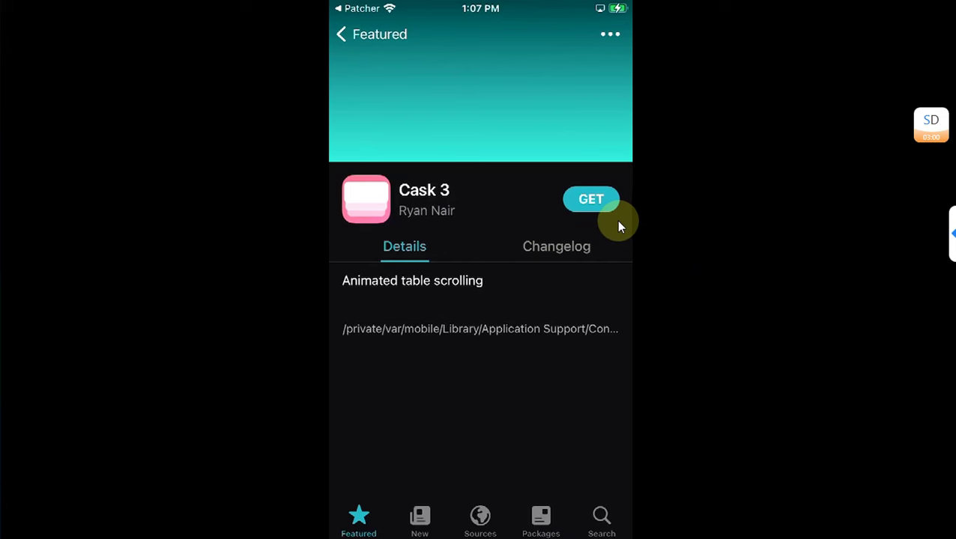
Queue the converted Cask 3 and review the five queued packages for installation.
{"action": "left_click", "coordinate": [616, 220]}
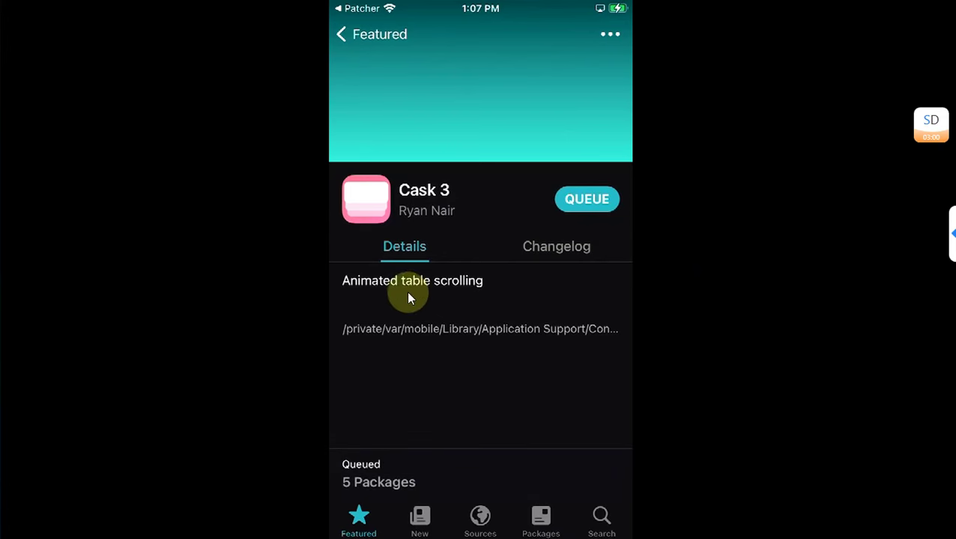
{"action": "left_click", "coordinate": [393, 469]}
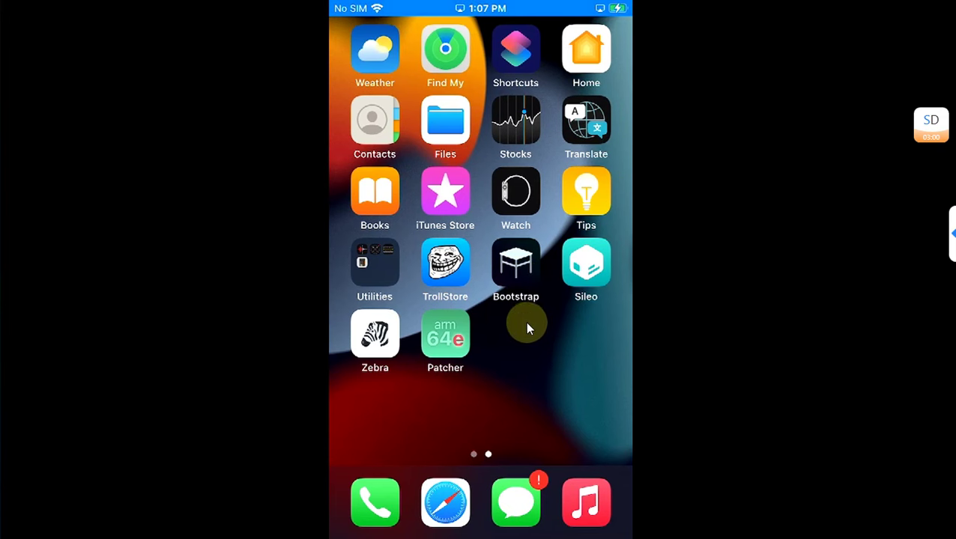
Open Bootstrap's App List and search it for 'Sett' to find Settings.
{"action": "left_click", "coordinate": [525, 324]}
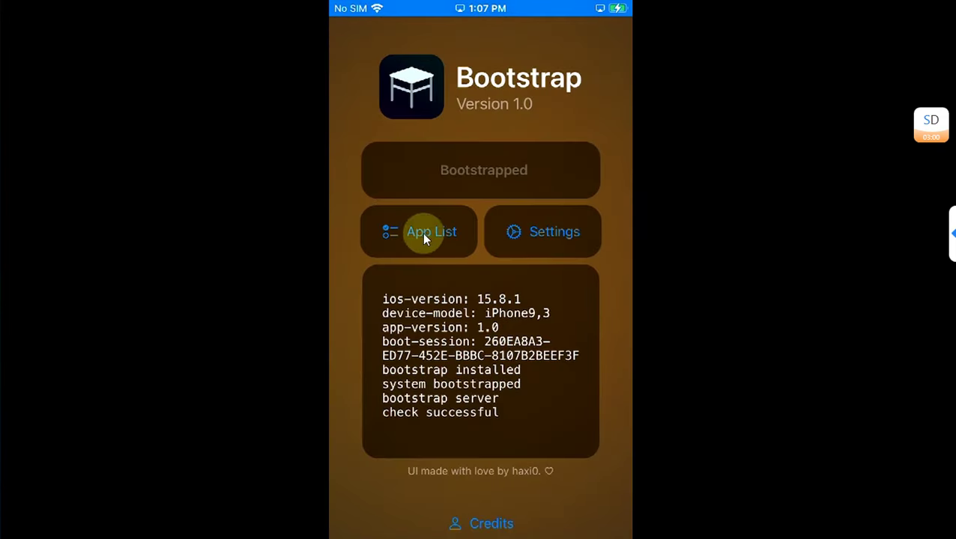
{"action": "left_click", "coordinate": [423, 244]}
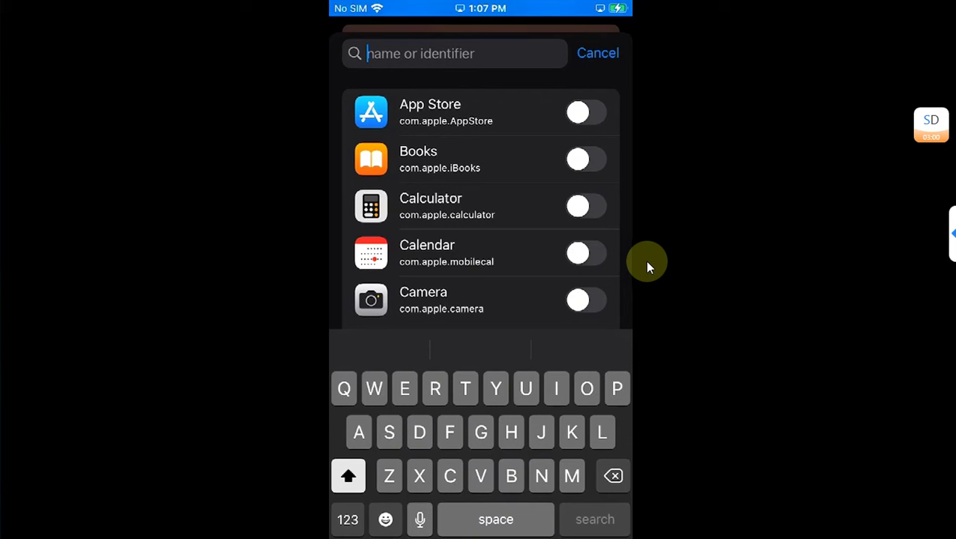
{"action": "type", "text": "Sett"}
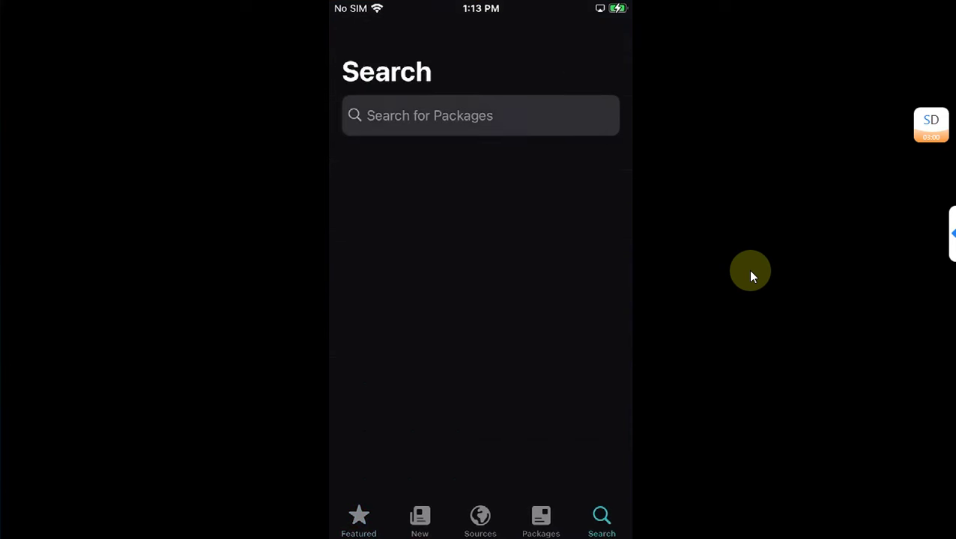
Search Sileo for 'Wat' and attempt to get WatusiTools 2.4.19.
{"action": "type", "text": "Wat"}
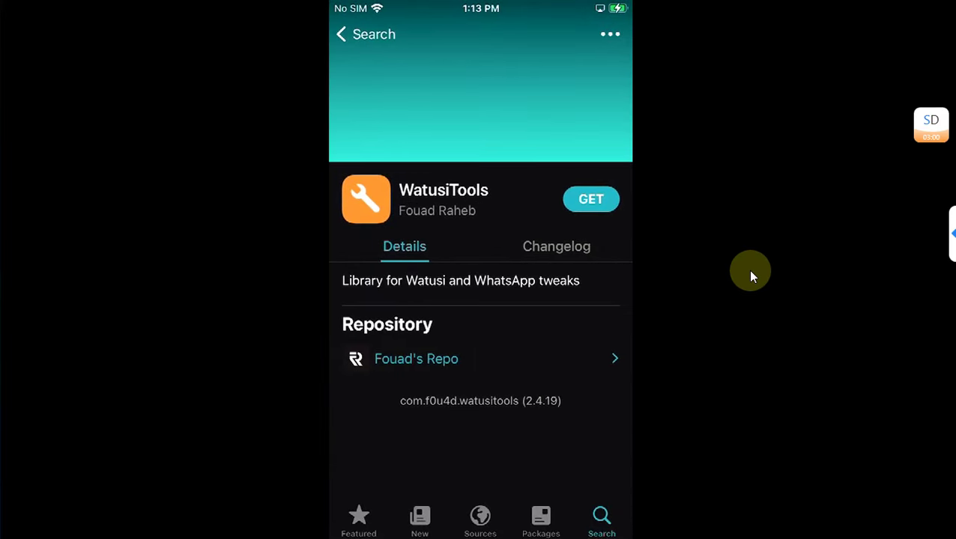
{"action": "left_click", "coordinate": [590, 217]}
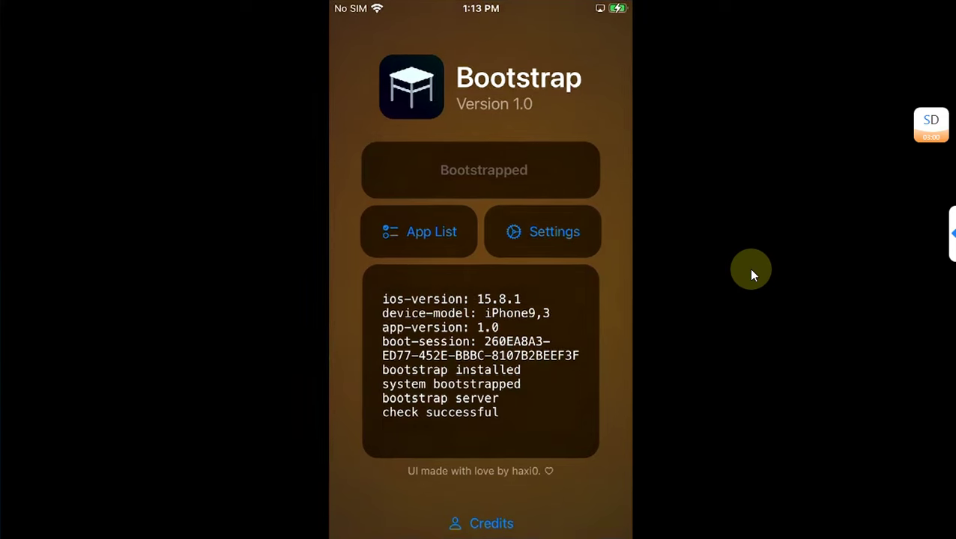
Search the tweak-enable app list for 'What', cancel, then reopen Bootstrap's Settings from home.
{"action": "left_click", "coordinate": [412, 236]}
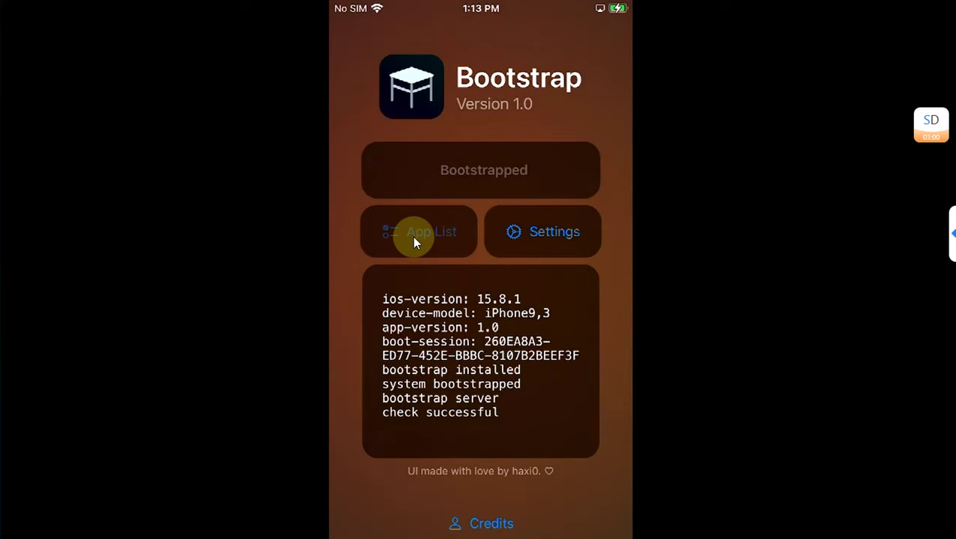
{"action": "type", "text": "W"}
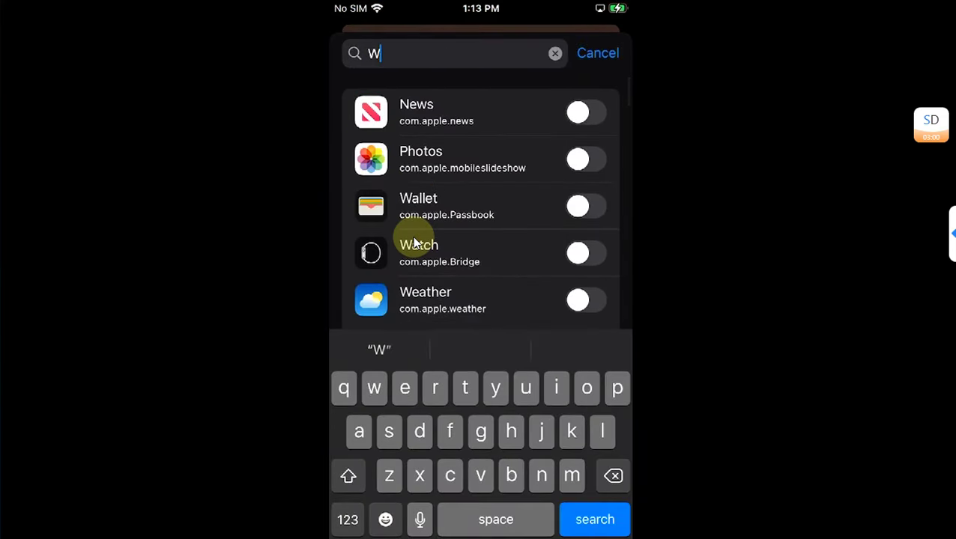
{"action": "type", "text": "hat"}
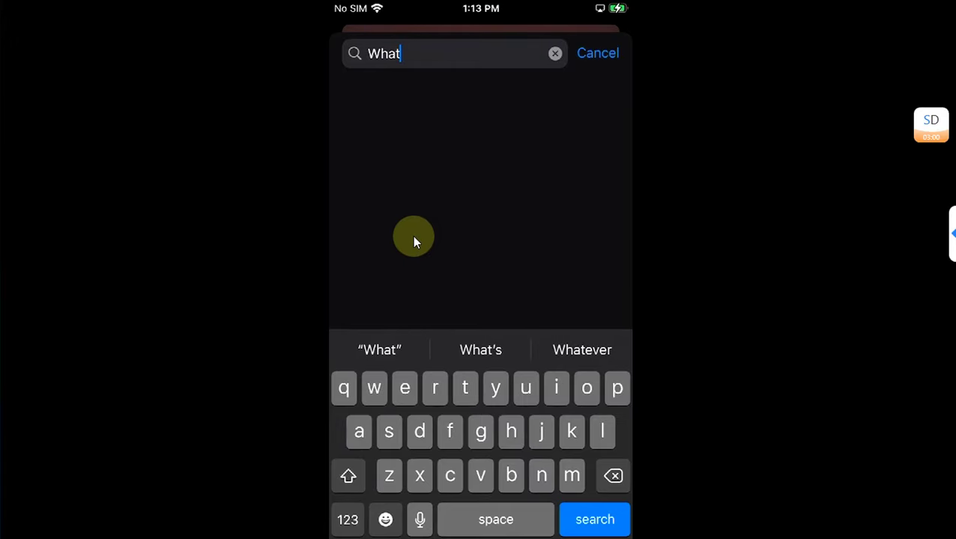
{"action": "key", "text": "Escape"}
{"action": "key", "text": "Escape"}
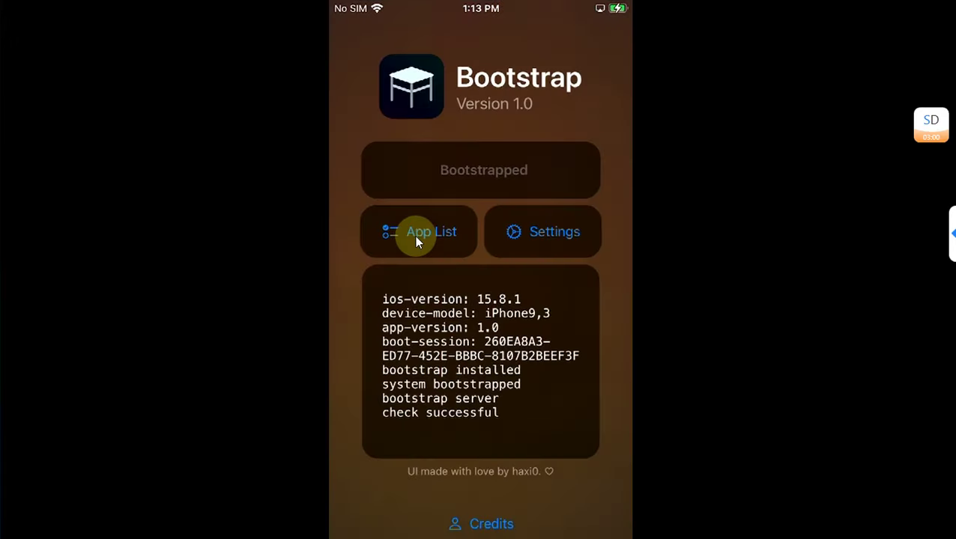
{"action": "key", "text": "super+h"}
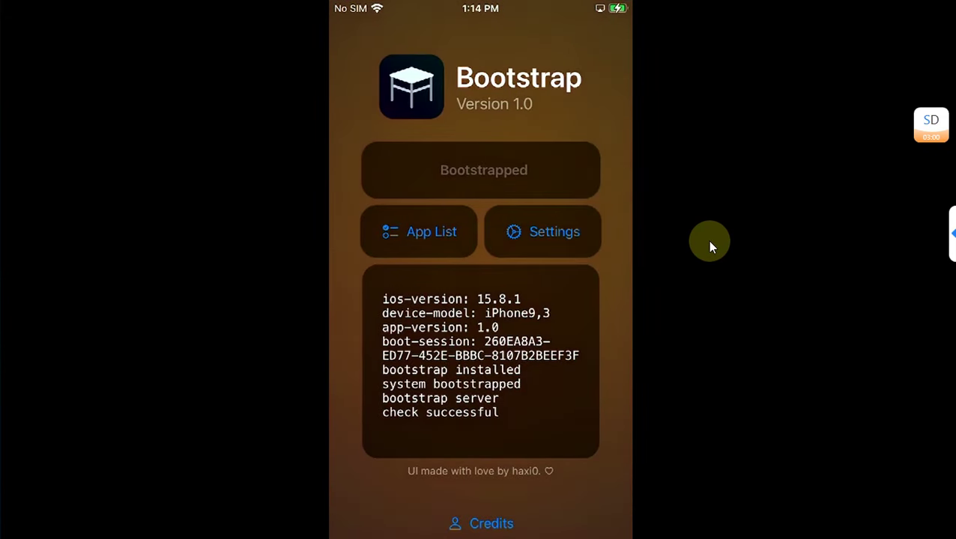
{"action": "left_click", "coordinate": [577, 233]}
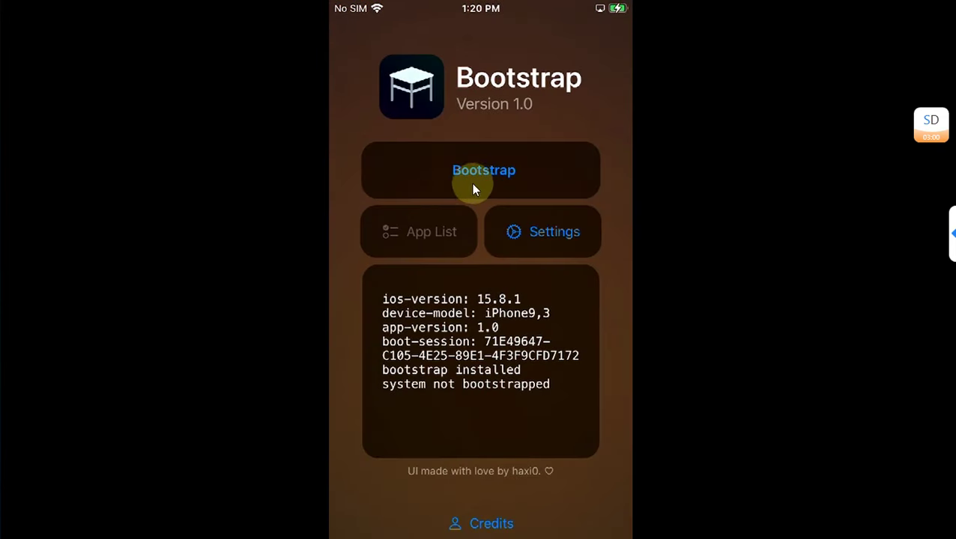
Run Bootstrap again so the system is bootstrapped on iOS 15.8.1.
{"action": "left_click", "coordinate": [477, 182]}
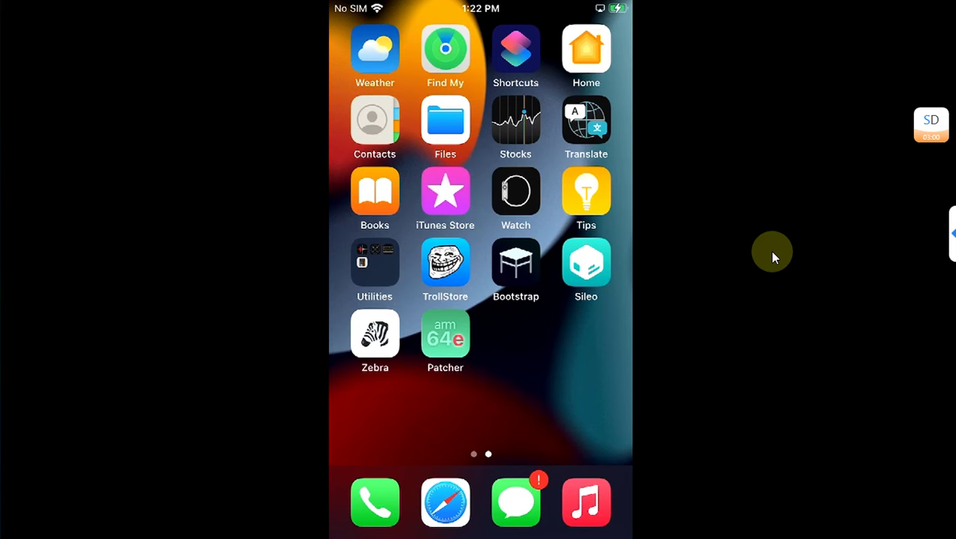
Launch Bootstrap, choose Uninstall under Settings, and confirm it in the Warning dialog.
{"action": "left_click", "coordinate": [502, 248]}
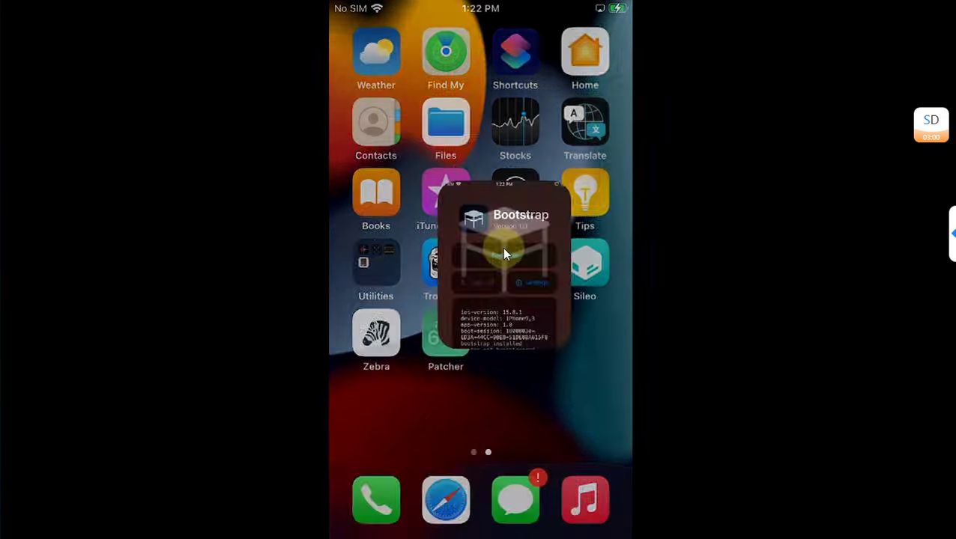
{"action": "left_click", "coordinate": [550, 245]}
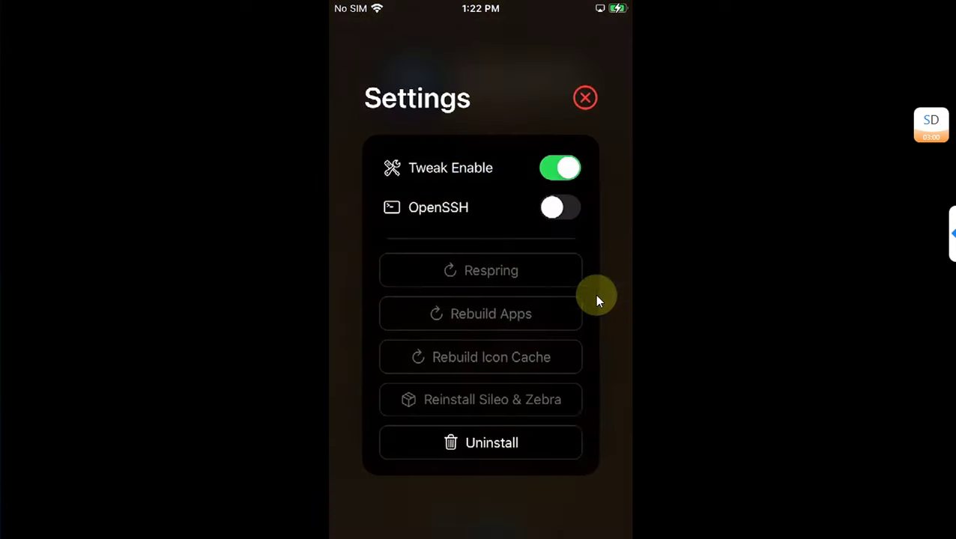
{"action": "left_click", "coordinate": [484, 443]}
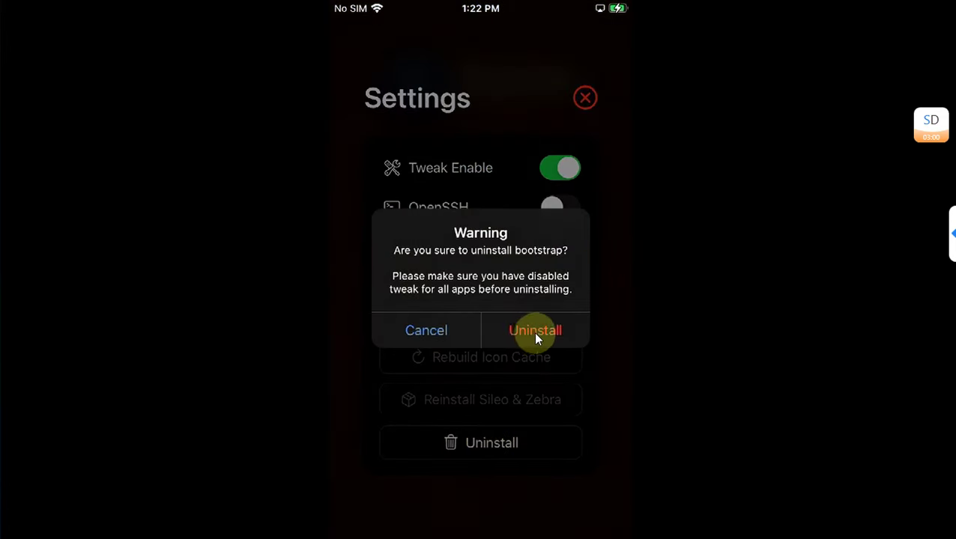
{"action": "left_click", "coordinate": [529, 334]}
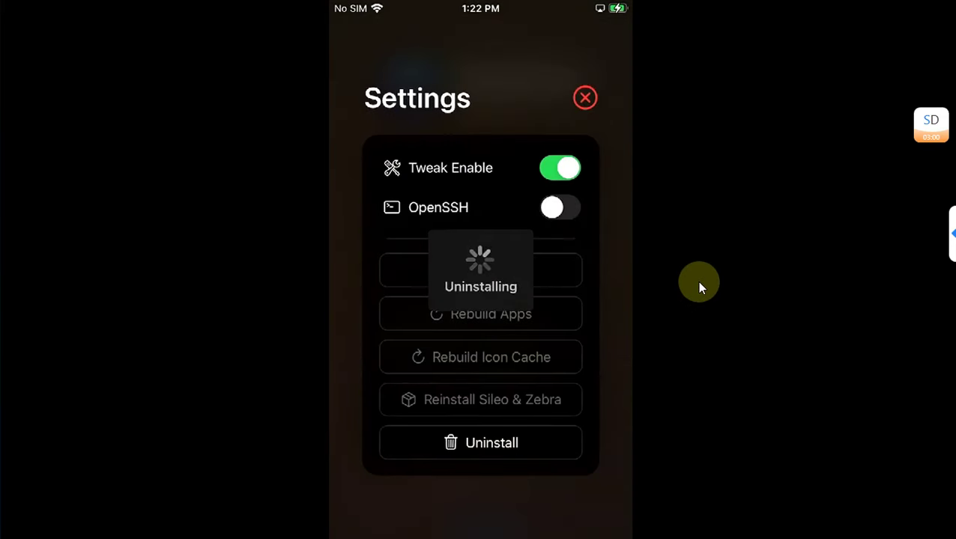